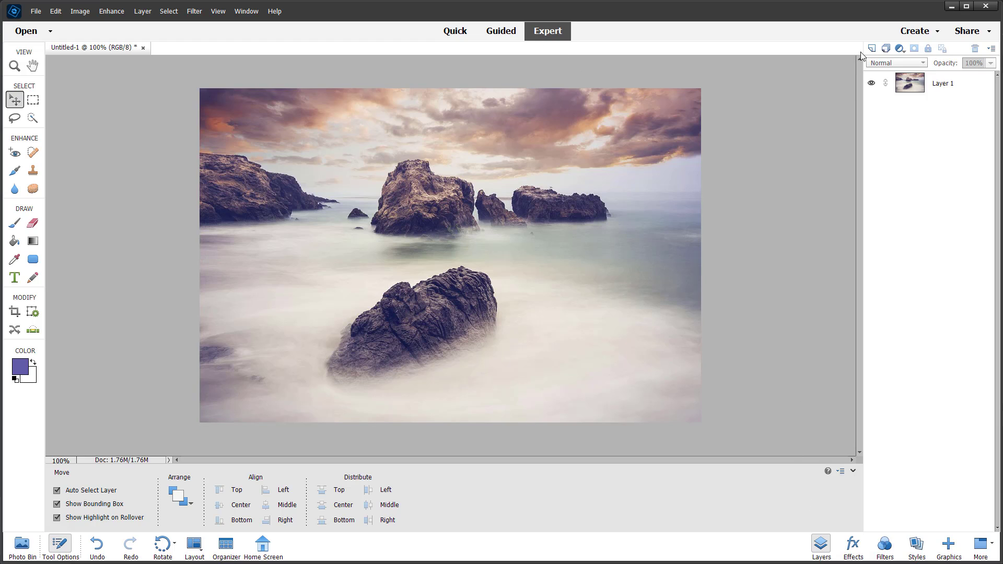
Step: Add a Levels adjustment layer above Layer 1 and set its input black point to 23 and white point to 245
{"action": "left_click", "coordinate": [900, 48]}
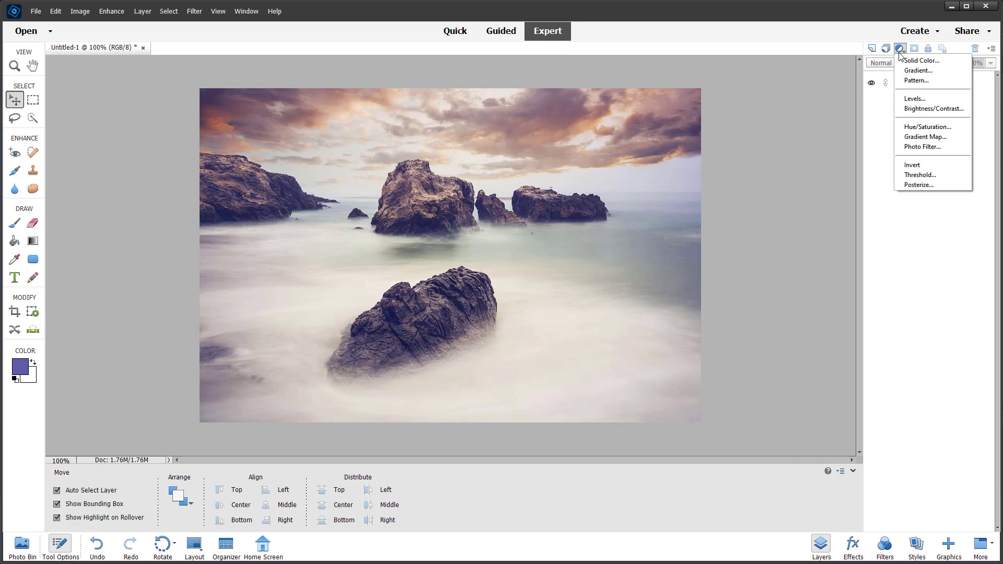
{"action": "left_click", "coordinate": [916, 101]}
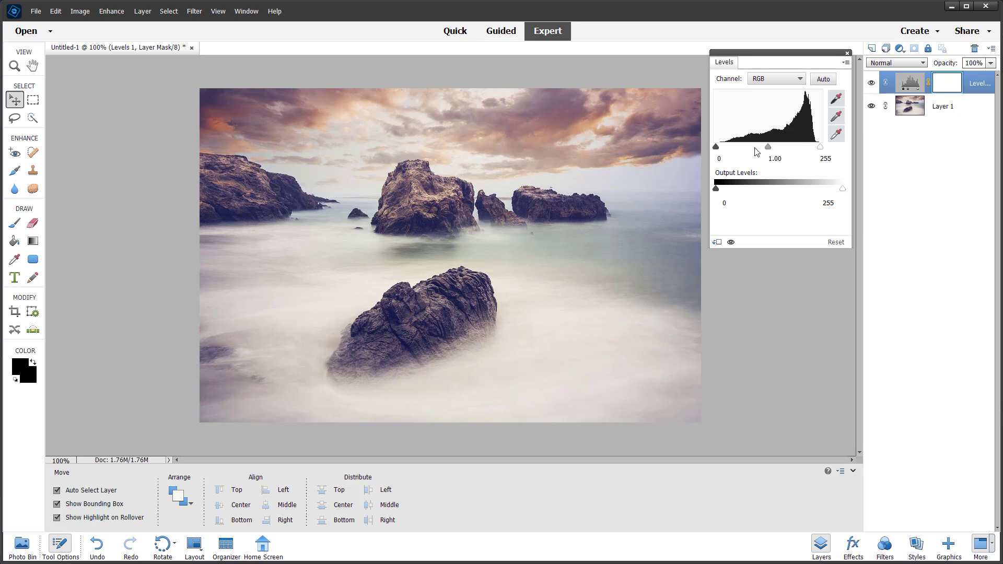
{"action": "left_click_drag", "start_coordinate": [822, 149], "coordinate": [817, 152]}
{"action": "mouse_move", "coordinate": [716, 150]}
{"action": "left_mouse_down"}
{"action": "mouse_move", "coordinate": [735, 151]}
{"action": "mouse_move", "coordinate": [726, 151]}
{"action": "left_mouse_up"}
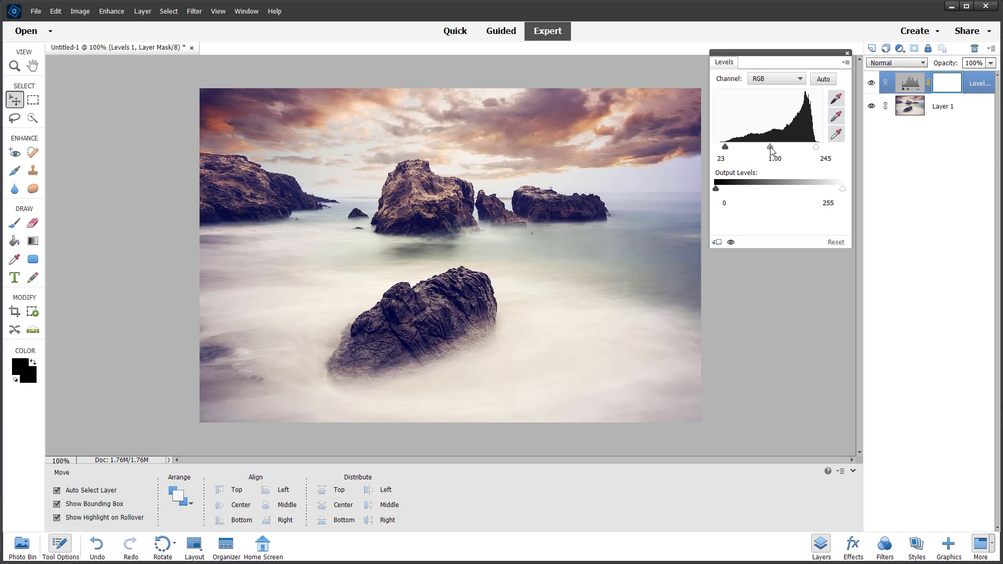
Step: Try the RGB midtone input level at 2.14 and 0.74, keeping the output levels at 0 and 255
{"action": "left_click_drag", "start_coordinate": [771, 150], "coordinate": [746, 150]}
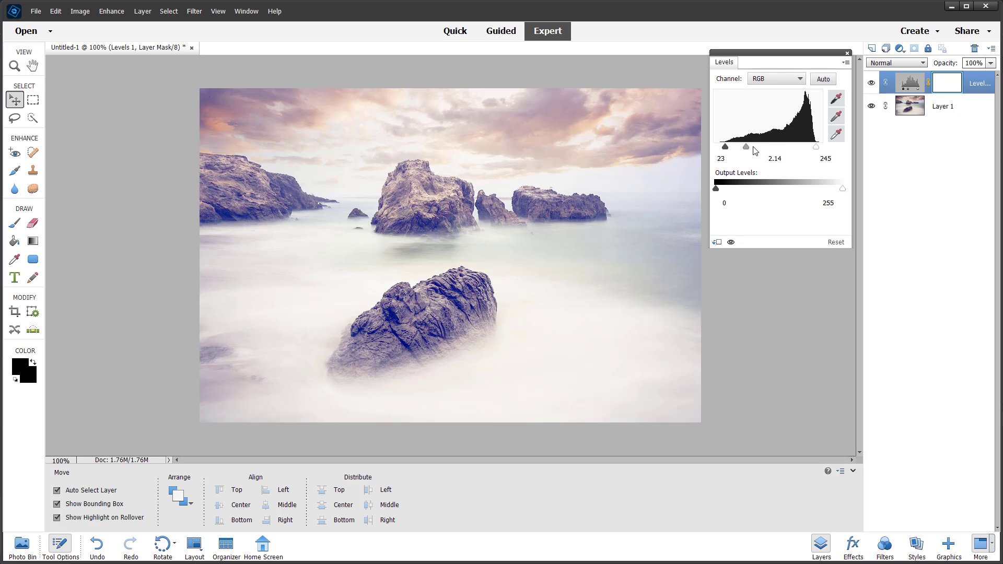
{"action": "left_click_drag", "start_coordinate": [746, 150], "coordinate": [779, 150]}
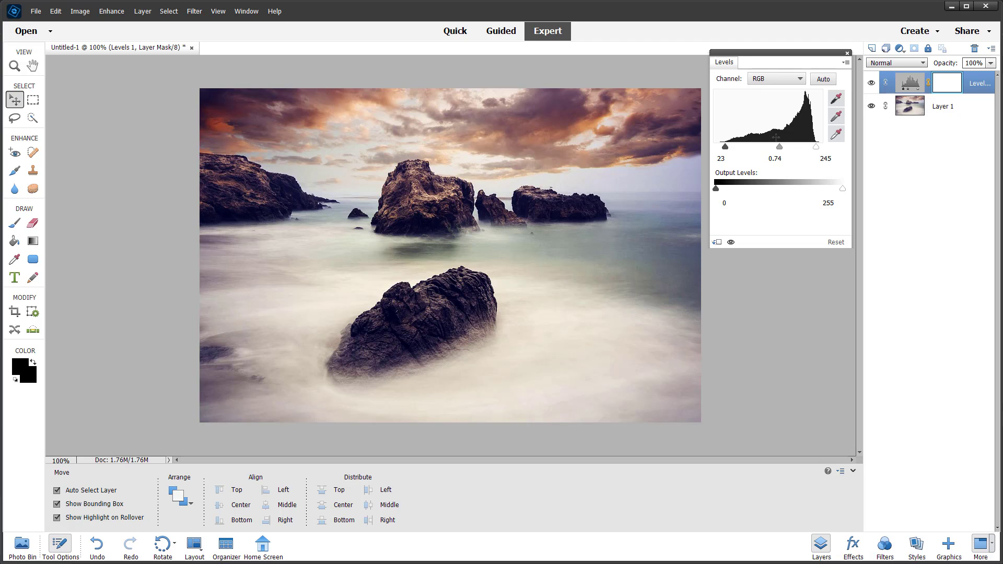
{"action": "mouse_move", "coordinate": [716, 189]}
{"action": "left_mouse_down"}
{"action": "mouse_move", "coordinate": [779, 189]}
{"action": "mouse_move", "coordinate": [715, 189]}
{"action": "left_mouse_up"}
{"action": "mouse_move", "coordinate": [842, 189]}
{"action": "left_mouse_down"}
{"action": "mouse_move", "coordinate": [801, 191]}
{"action": "mouse_move", "coordinate": [857, 193]}
{"action": "mouse_move", "coordinate": [820, 194]}
{"action": "mouse_move", "coordinate": [844, 192]}
{"action": "left_mouse_up"}
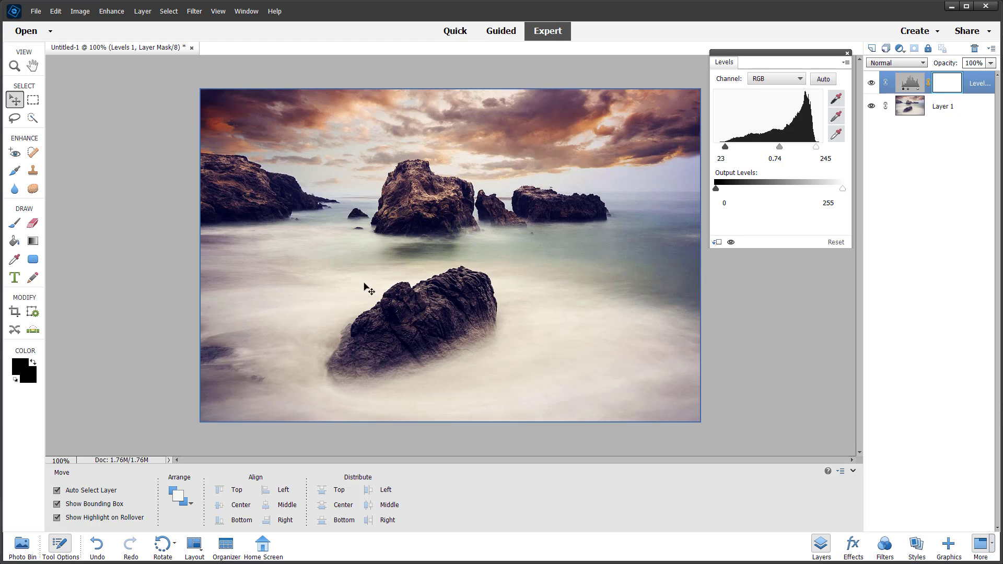
Step: Sample the black point from the dark base of the tall middle rock and the white point from the bright clouds
{"action": "left_click", "coordinate": [837, 100]}
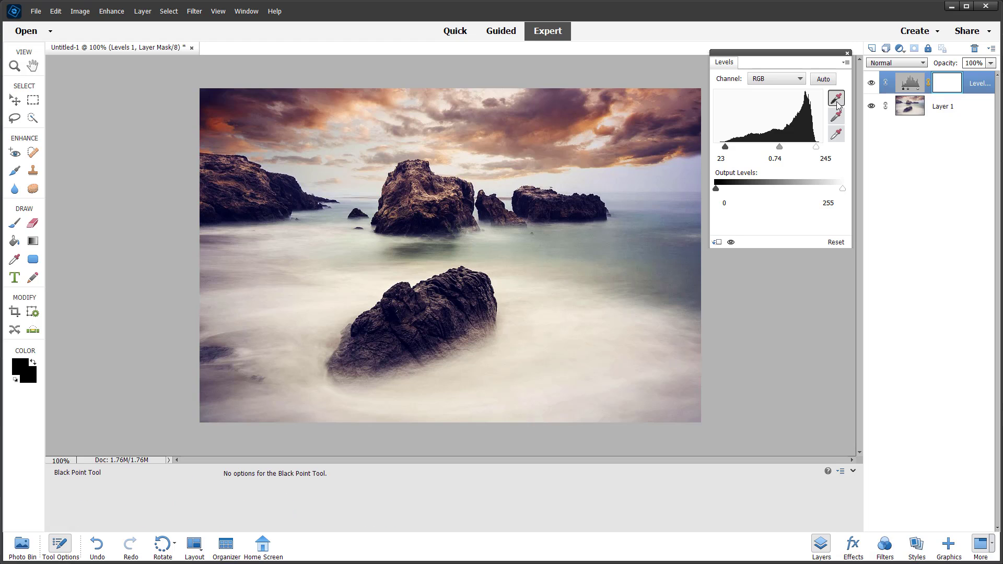
{"action": "left_click", "coordinate": [426, 222]}
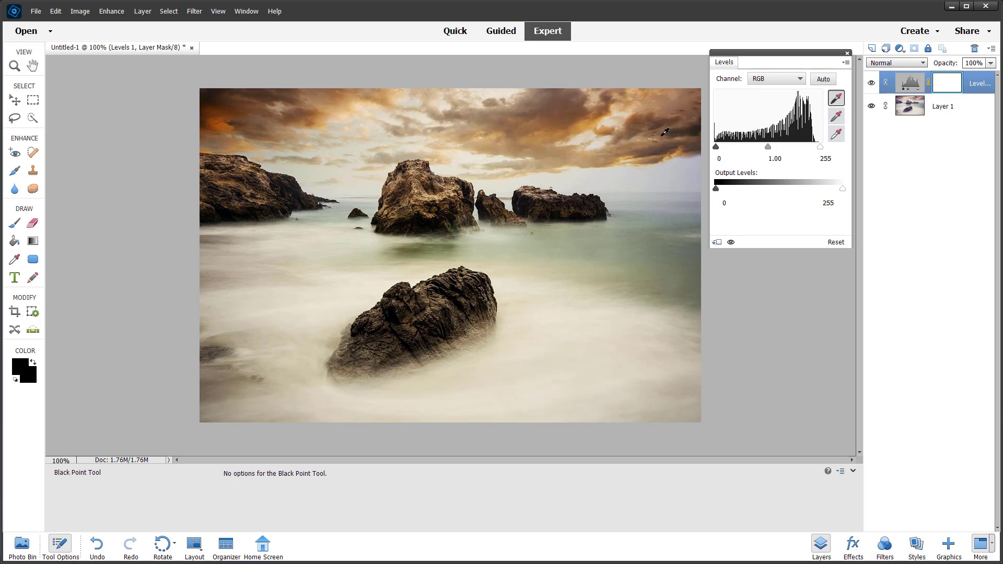
{"action": "left_click", "coordinate": [835, 138]}
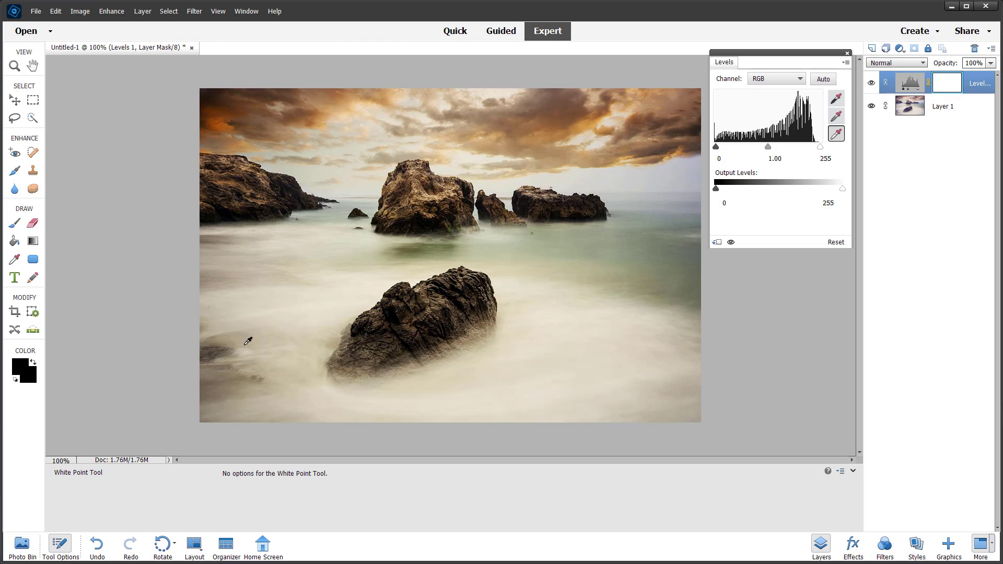
{"action": "left_click", "coordinate": [428, 116]}
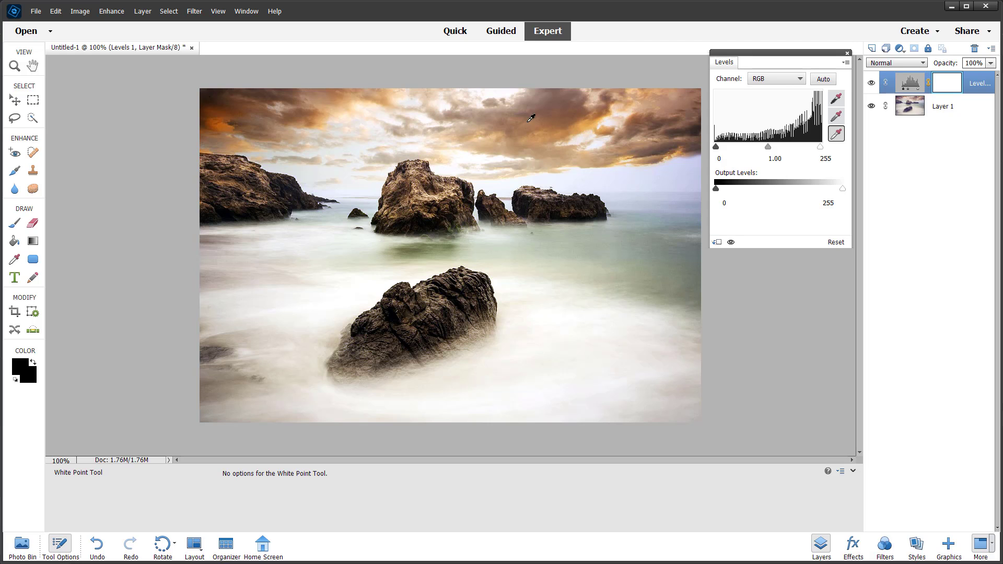
Step: Set the RGB midtone level to 0.70 and sample the gray point from the shaded water near the photo's left edge
{"action": "left_click_drag", "start_coordinate": [768, 146], "coordinate": [780, 148]}
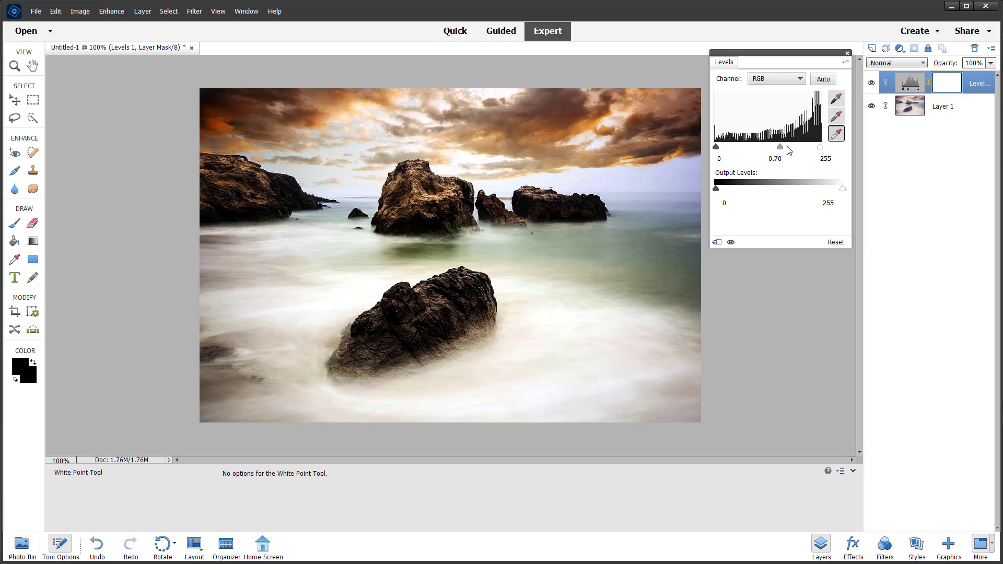
{"action": "left_click", "coordinate": [836, 117]}
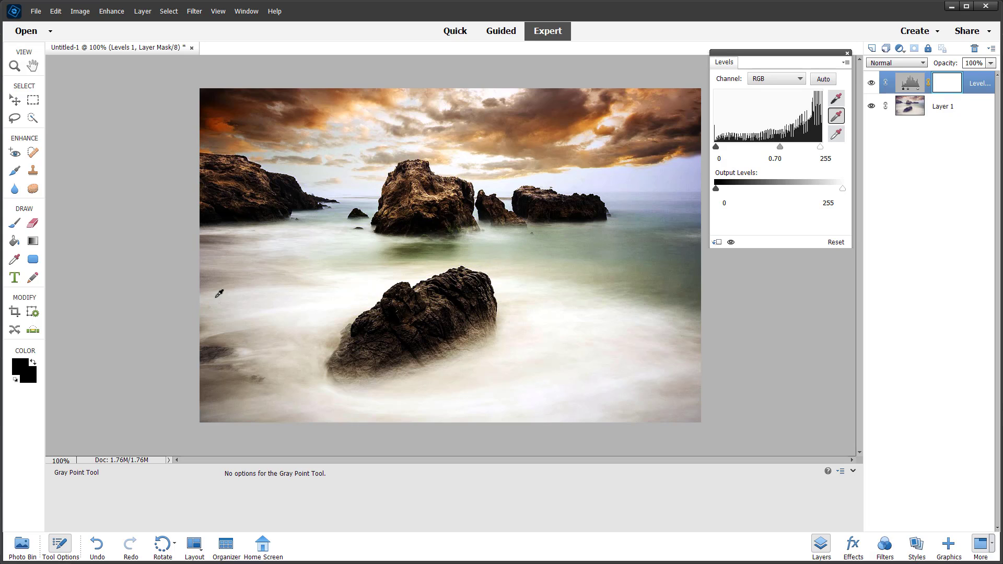
{"action": "left_click", "coordinate": [236, 276]}
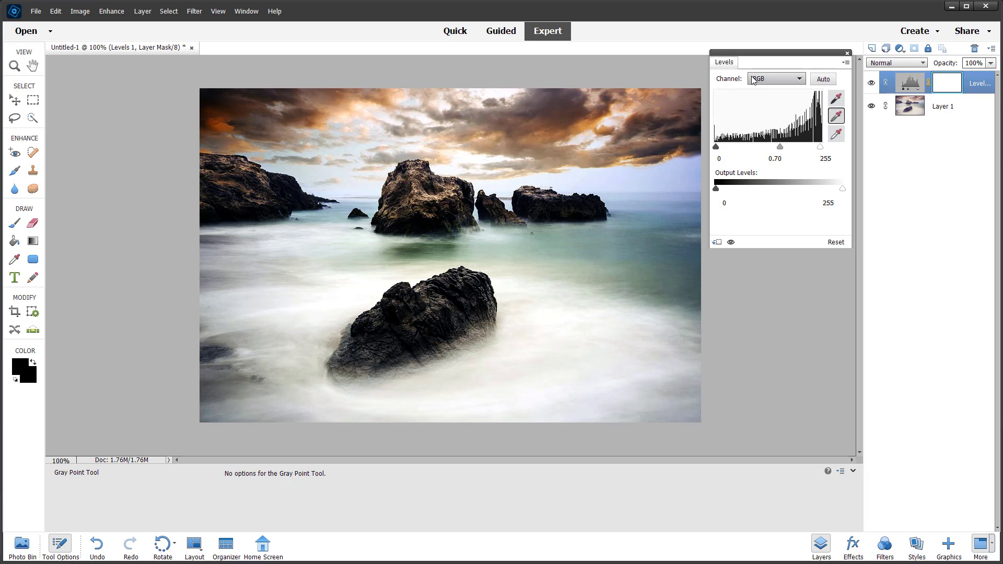
Step: Apply automatic levels correction and set the RGB midtone level to 0.70
{"action": "left_click", "coordinate": [821, 82]}
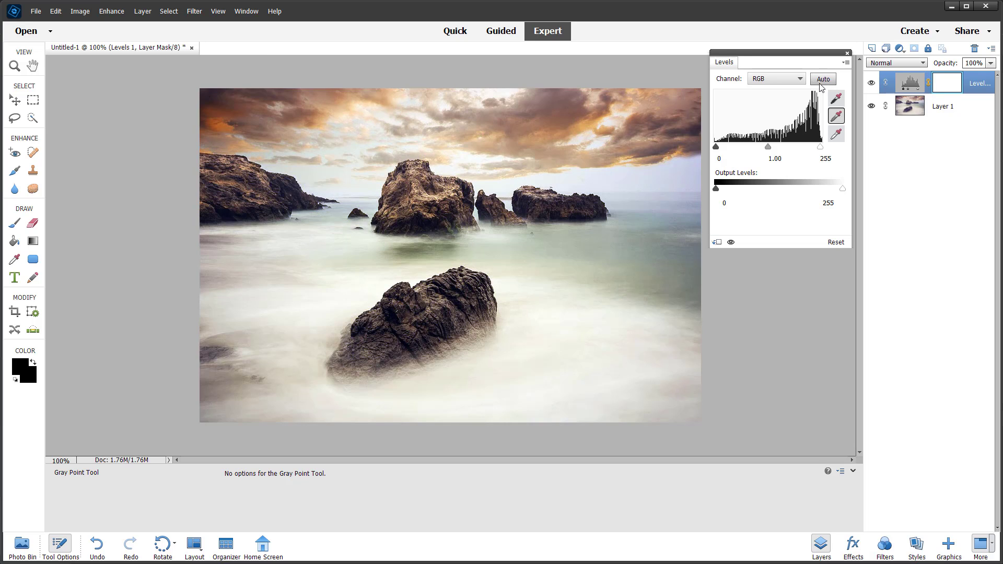
{"action": "left_click_drag", "start_coordinate": [768, 147], "coordinate": [780, 147]}
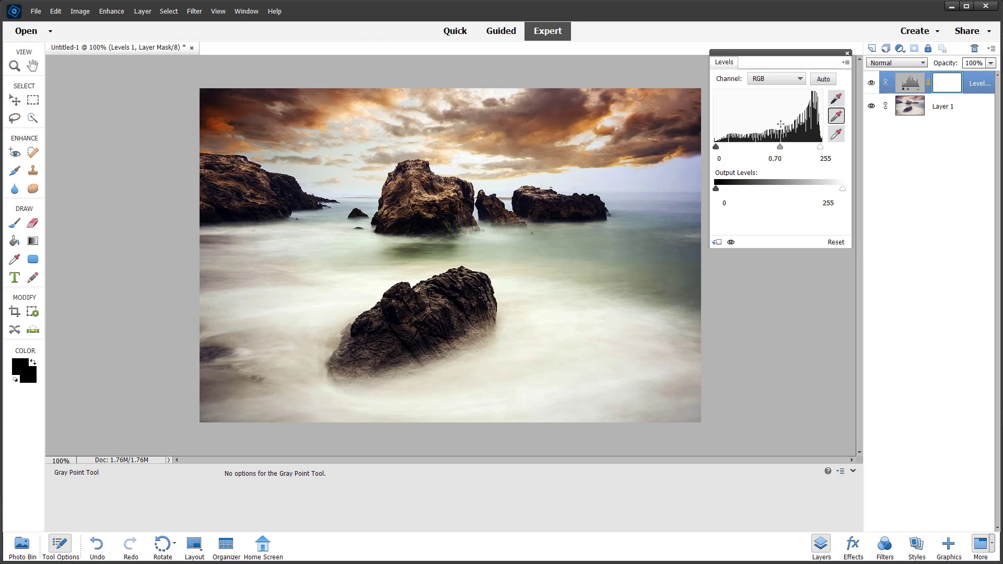
Step: Set the Red channel's midtone level to 1.19
{"action": "left_click", "coordinate": [766, 78]}
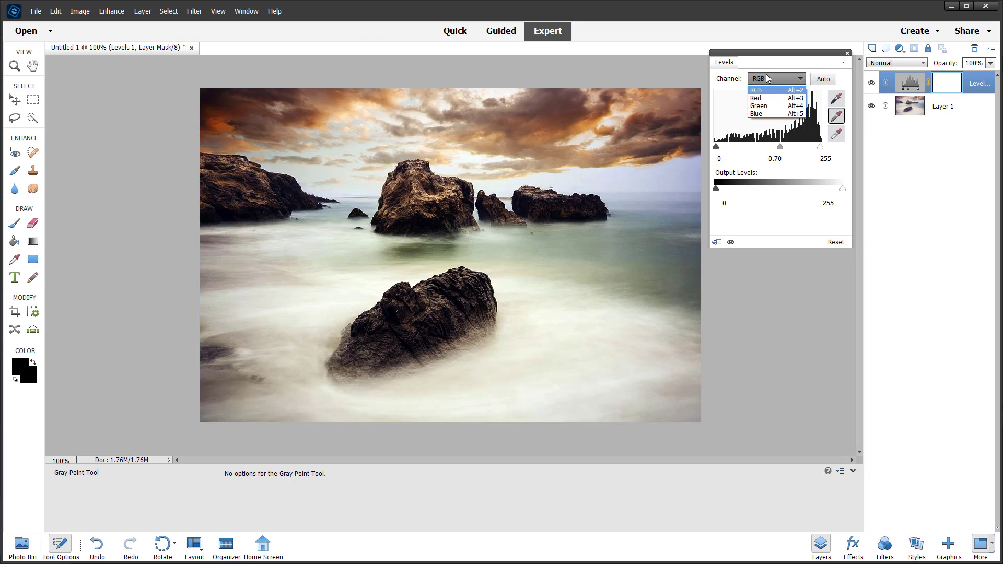
{"action": "left_click", "coordinate": [766, 98]}
{"action": "left_click_drag", "start_coordinate": [770, 147], "coordinate": [765, 151]}
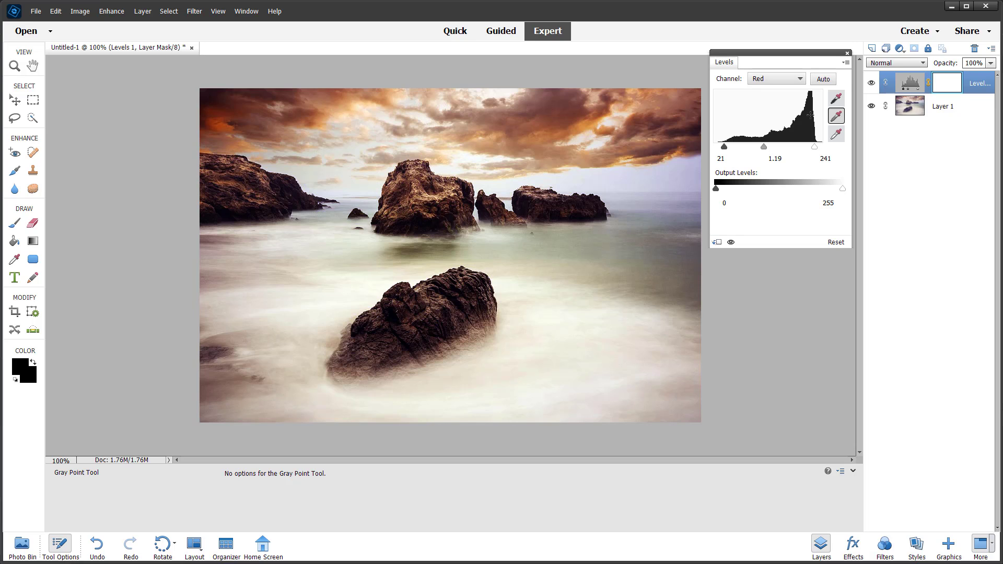
Step: Try sampling the black point from the clouds with the Red channel's shadow level at 28, and undo the Levels changes
{"action": "left_click", "coordinate": [836, 98]}
{"action": "left_click", "coordinate": [583, 135]}
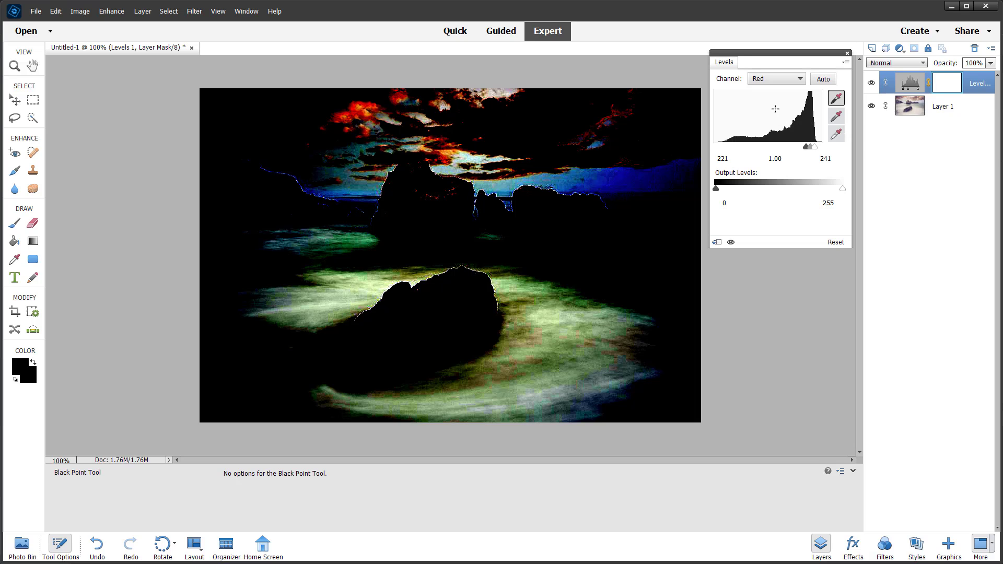
{"action": "left_click_drag", "start_coordinate": [804, 152], "coordinate": [729, 155]}
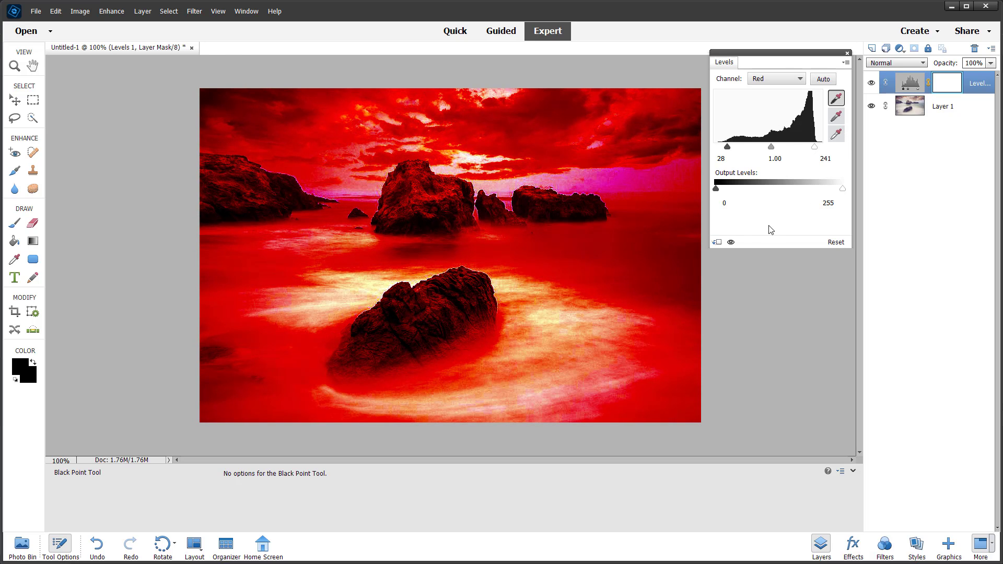
{"action": "key", "text": "ctrl+z"}
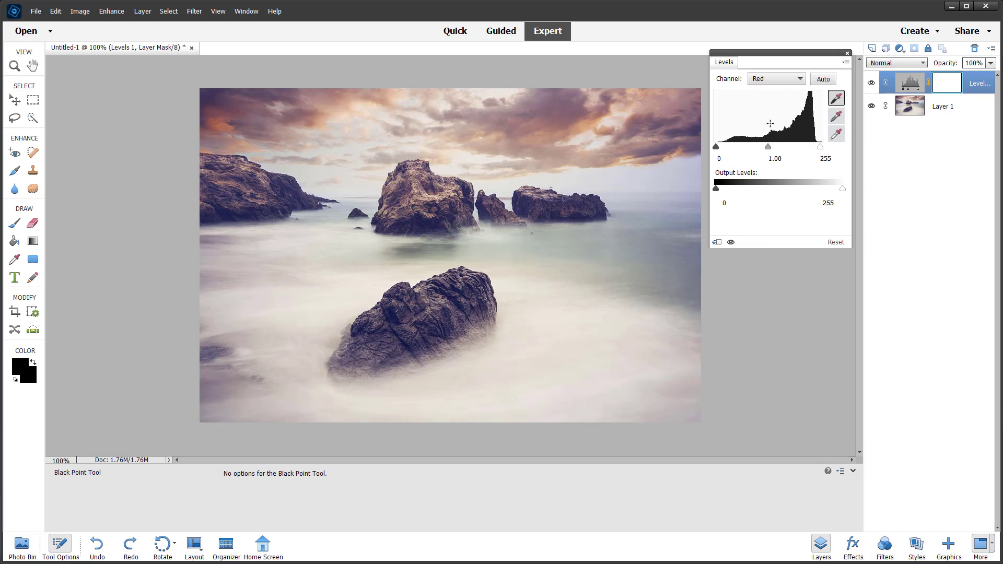
Step: Return to the RGB channel, apply automatic levels correction and set the midtone level to 0.73
{"action": "left_click", "coordinate": [784, 80]}
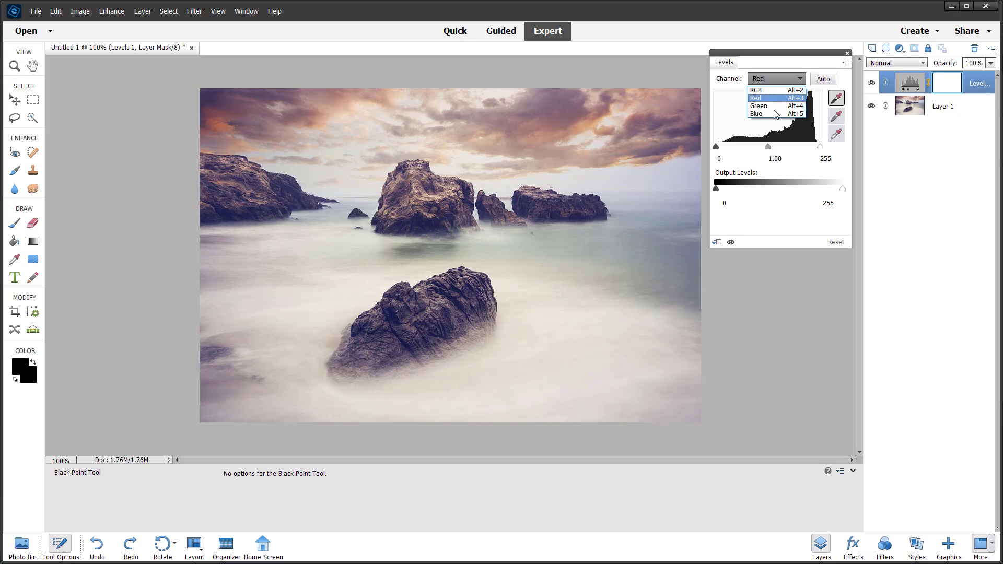
{"action": "left_click", "coordinate": [759, 90]}
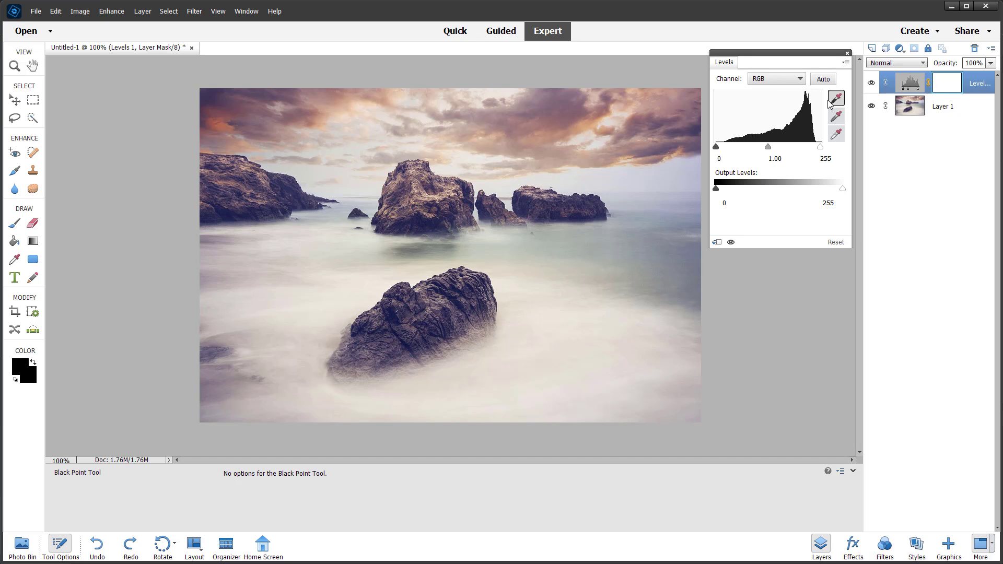
{"action": "left_click", "coordinate": [823, 80]}
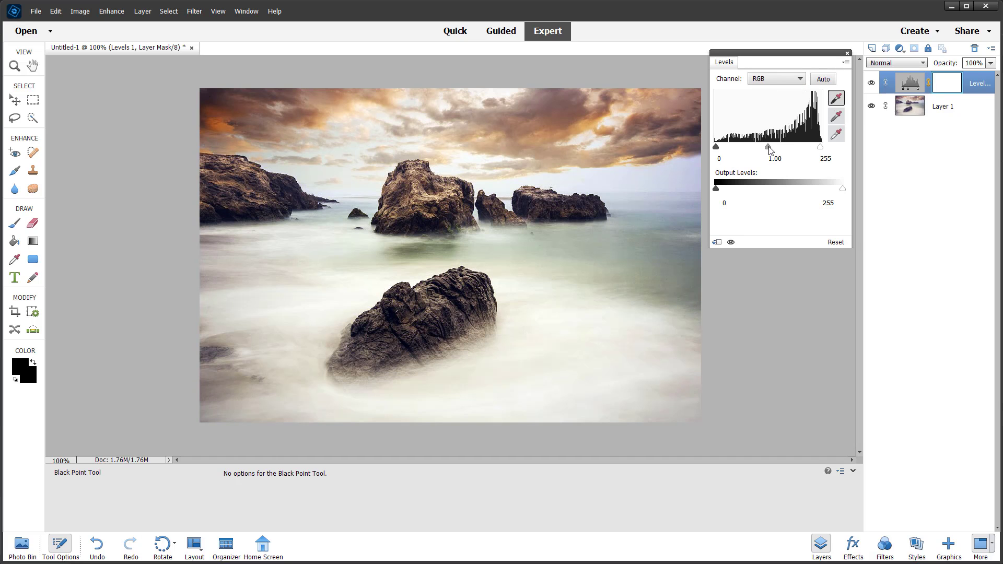
{"action": "left_click_drag", "start_coordinate": [768, 147], "coordinate": [781, 149]}
Step: Adjust the midtones of the individual color channels, starting with Red and ending with Blue at 1.17
{"action": "left_click", "coordinate": [778, 79]}
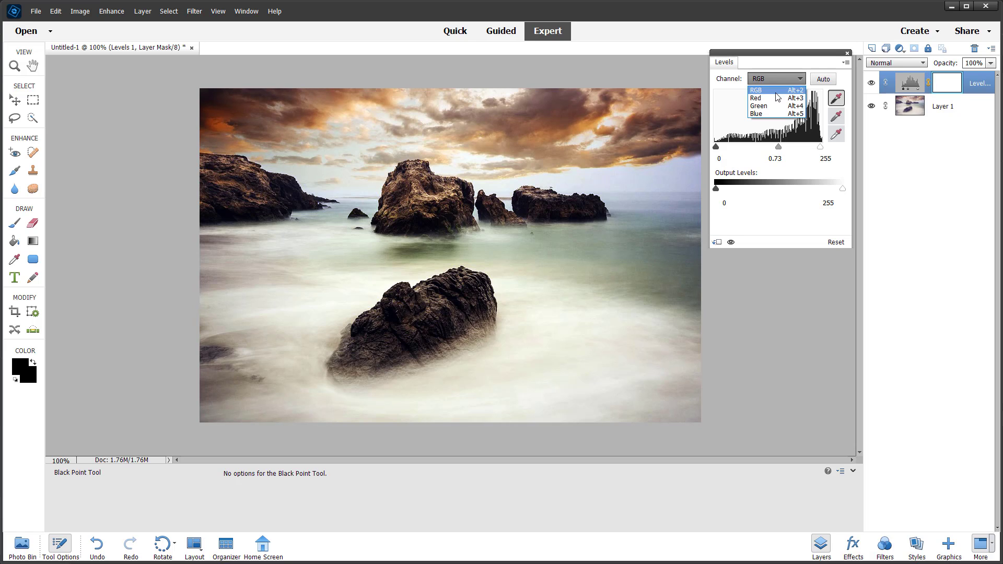
{"action": "left_click", "coordinate": [768, 98]}
{"action": "mouse_move", "coordinate": [770, 147]}
{"action": "left_mouse_down"}
{"action": "mouse_move", "coordinate": [795, 153]}
{"action": "mouse_move", "coordinate": [769, 156]}
{"action": "left_mouse_up"}
{"action": "left_click", "coordinate": [773, 80]}
{"action": "left_click", "coordinate": [768, 107]}
{"action": "left_click", "coordinate": [776, 79]}
{"action": "left_click", "coordinate": [756, 113]}
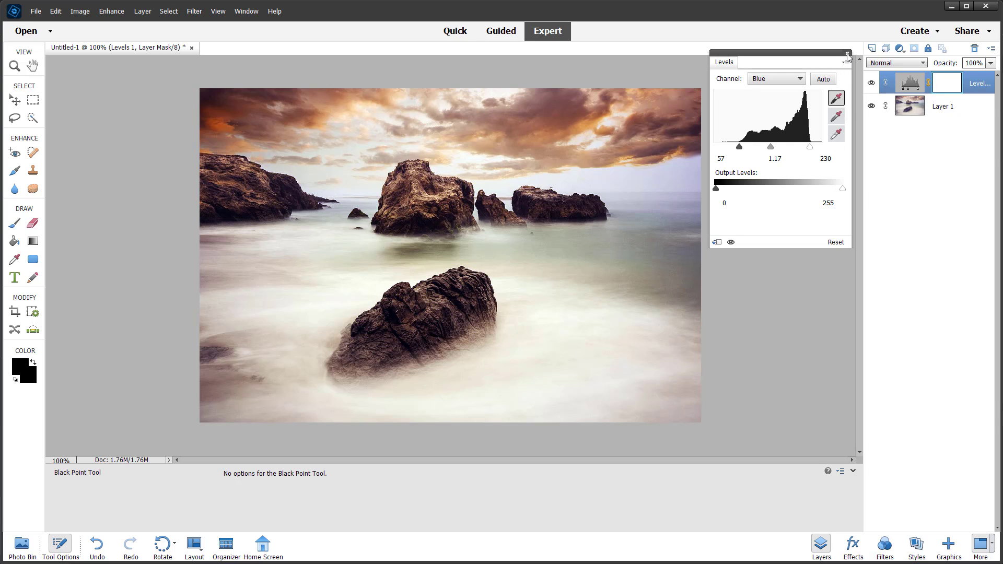
Step: Try a sampled black point with the Blue channel's shadow level at 140, and undo the Levels changes
{"action": "left_click", "coordinate": [803, 309]}
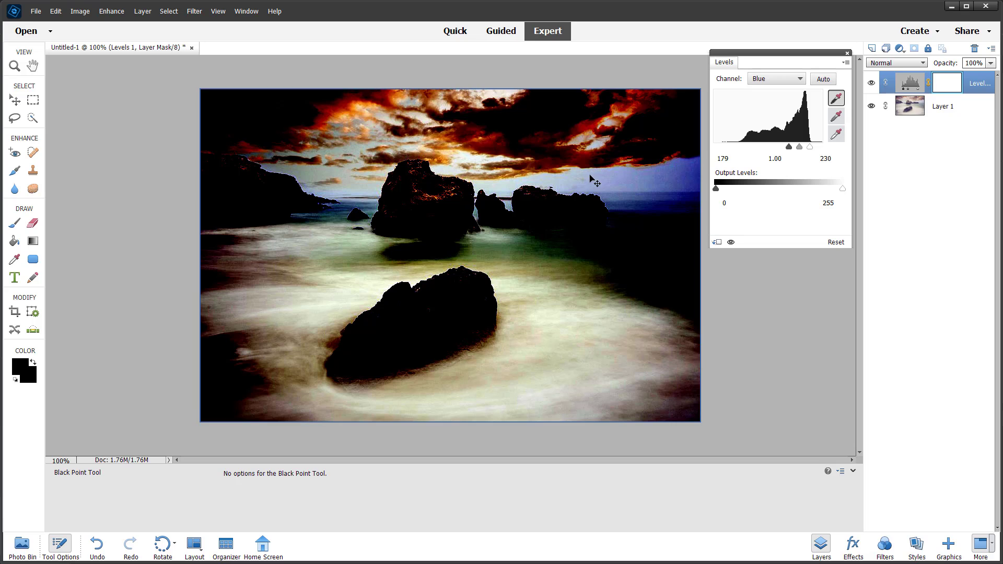
{"action": "mouse_move", "coordinate": [789, 148]}
{"action": "left_mouse_down"}
{"action": "mouse_move", "coordinate": [739, 148]}
{"action": "mouse_move", "coordinate": [773, 148]}
{"action": "left_mouse_up"}
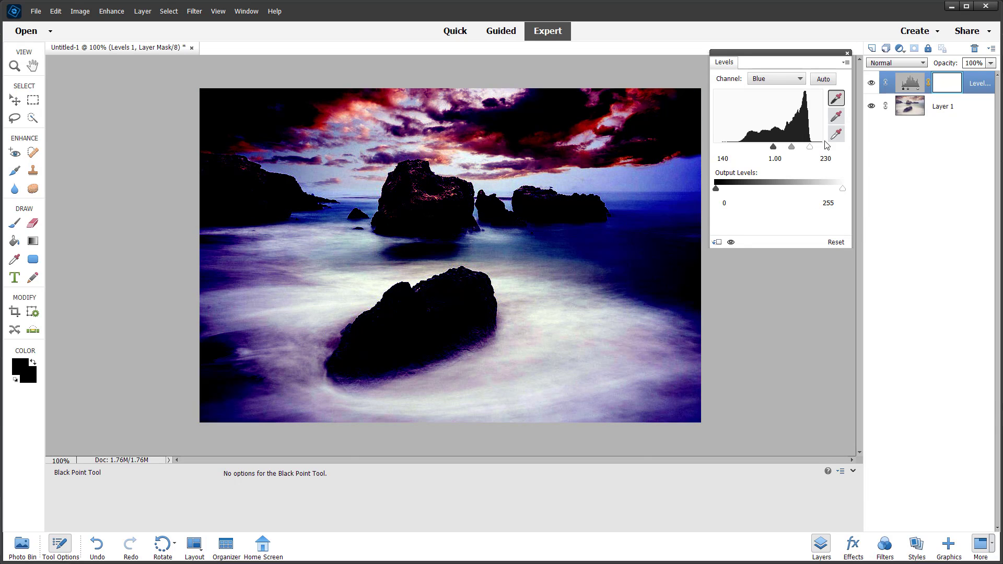
{"action": "key", "text": "ctrl+z"}
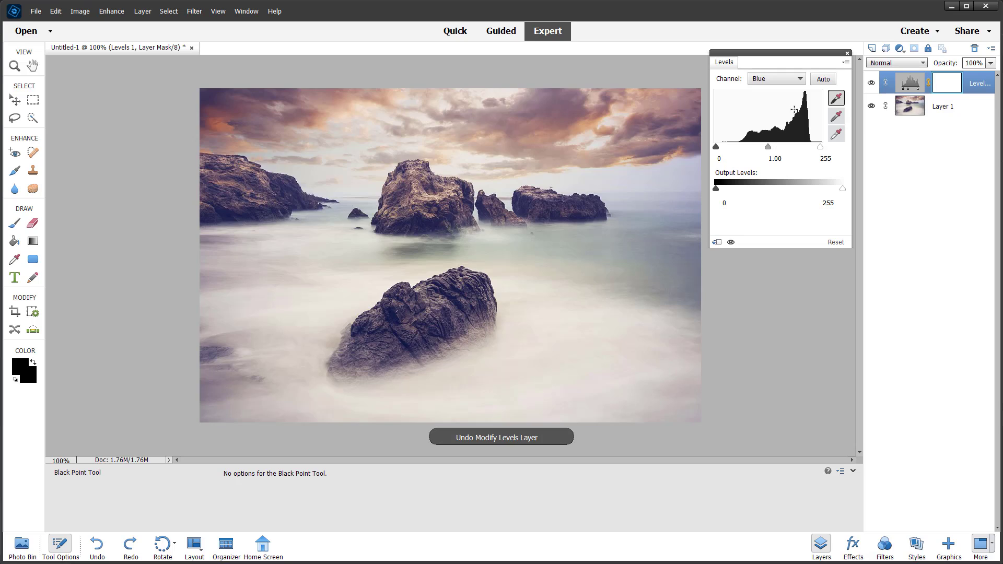
Step: Apply automatic levels correction to the reset Levels adjustment layer
{"action": "left_click", "coordinate": [773, 78]}
{"action": "left_click", "coordinate": [818, 82]}
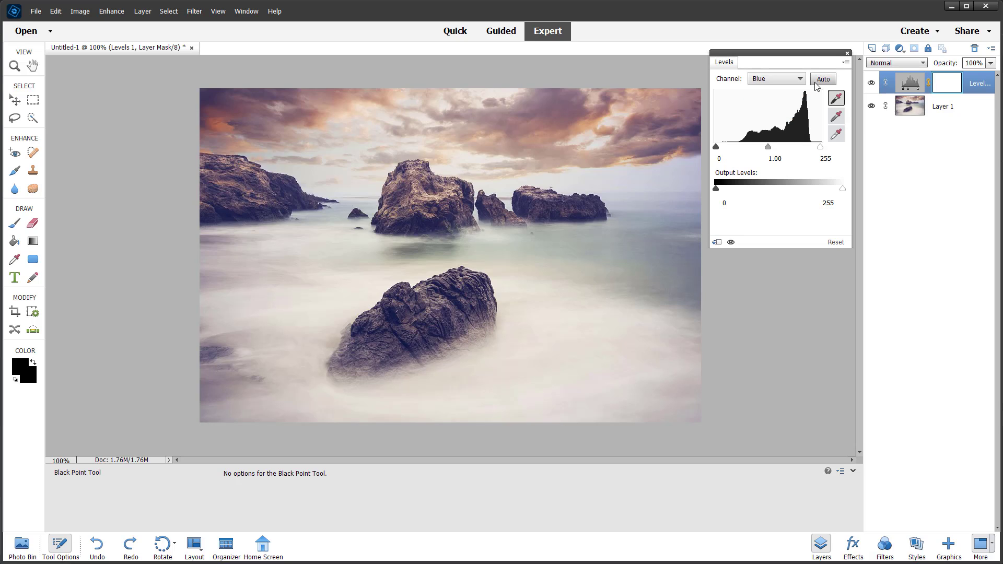
{"action": "left_click", "coordinate": [774, 78]}
{"action": "left_click", "coordinate": [823, 79]}
Step: Adjust the Green channel's midtone level and switch to the Blue channel
{"action": "left_click", "coordinate": [777, 78]}
{"action": "left_click", "coordinate": [769, 106]}
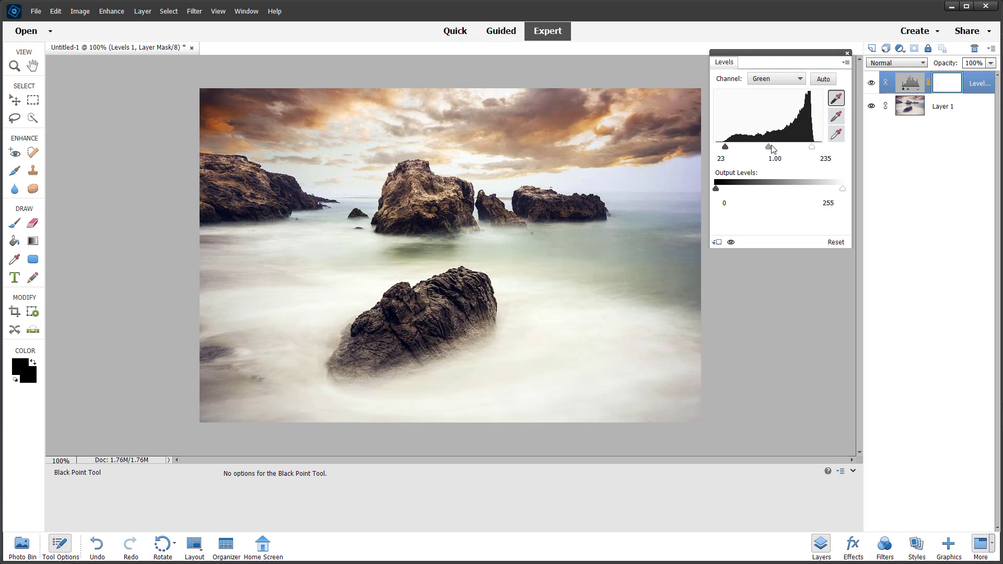
{"action": "left_click_drag", "start_coordinate": [768, 147], "coordinate": [764, 147]}
{"action": "left_click", "coordinate": [777, 79]}
{"action": "left_click", "coordinate": [769, 114]}
Step: Raise the Red channel's midtone level to about 1.17 and close the Levels settings
{"action": "left_click", "coordinate": [775, 80]}
{"action": "left_click", "coordinate": [759, 97]}
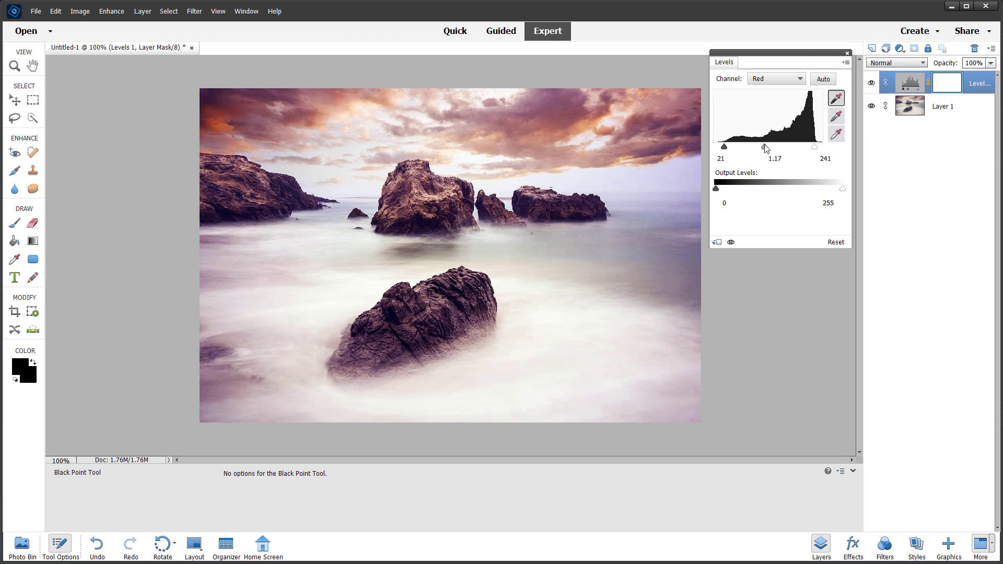
{"action": "left_click", "coordinate": [847, 53]}
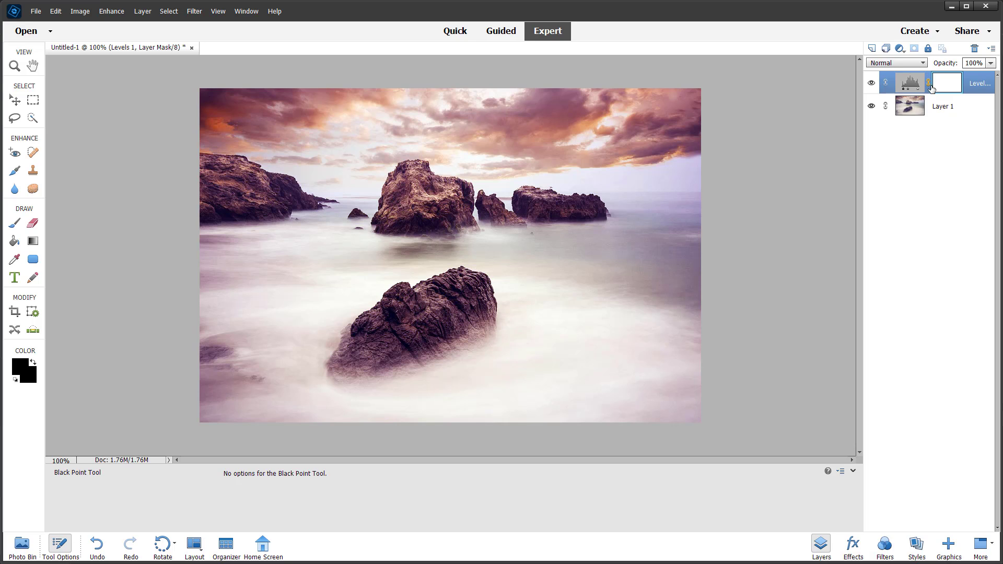
Step: Hide and show the Levels adjustment layer to compare the photo before and after, and select Layer 1
{"action": "left_click", "coordinate": [872, 83]}
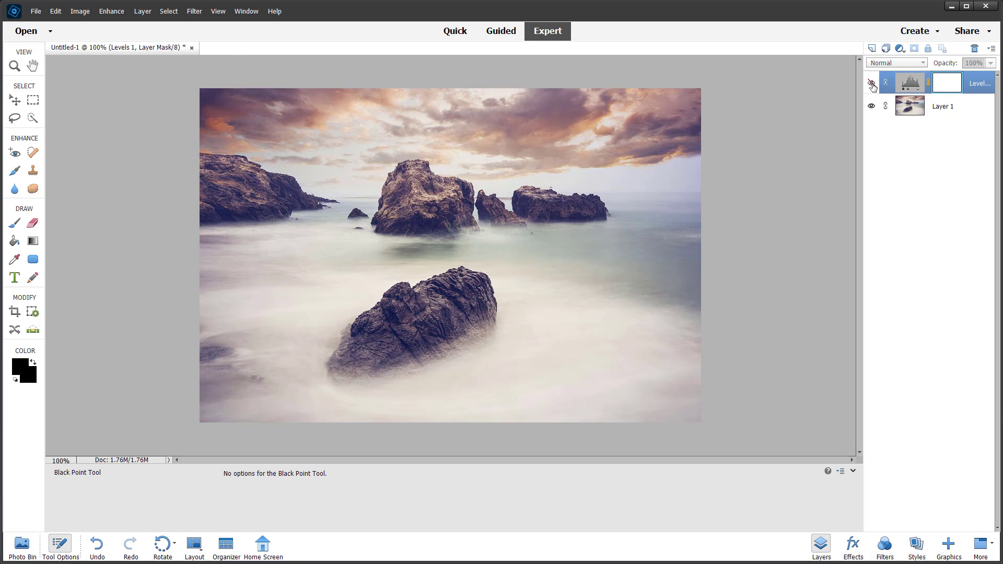
{"action": "left_click", "coordinate": [871, 83]}
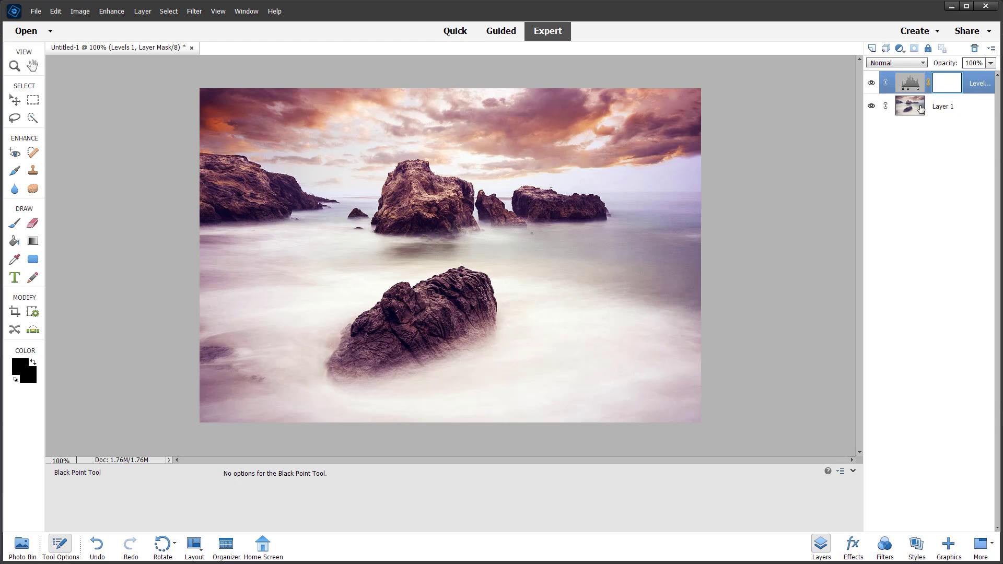
{"action": "left_click", "coordinate": [920, 108]}
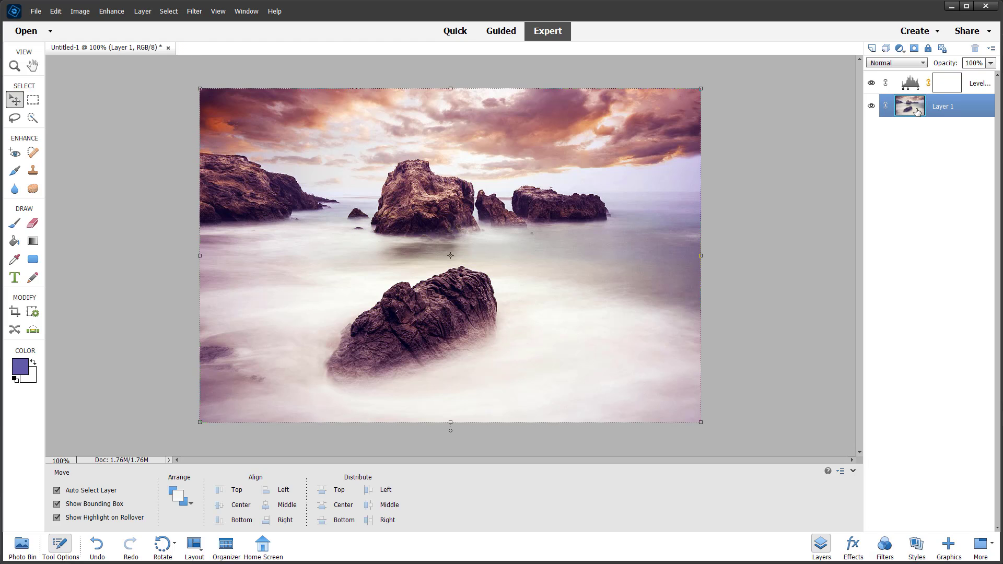